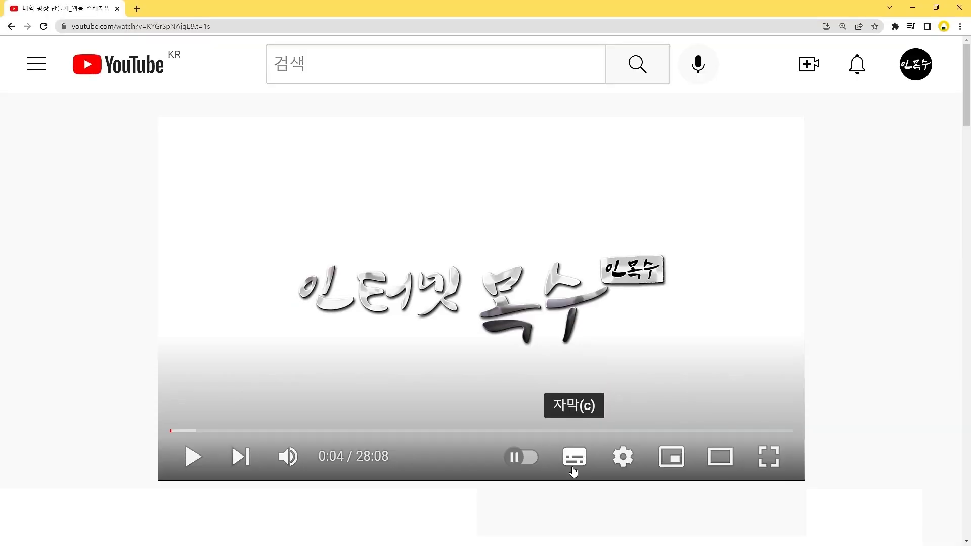
# - Turn on CC subtitles for the paused YouTube tutorial video
pyautogui.click(573, 460)
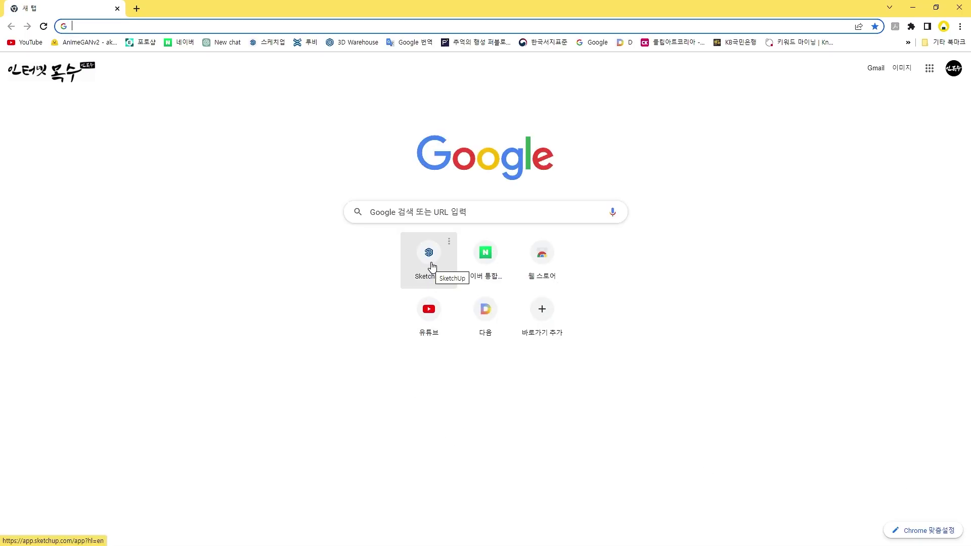
# - Launch the SketchUp web app from its shortcut tile on the new tab page
pyautogui.click(430, 264)
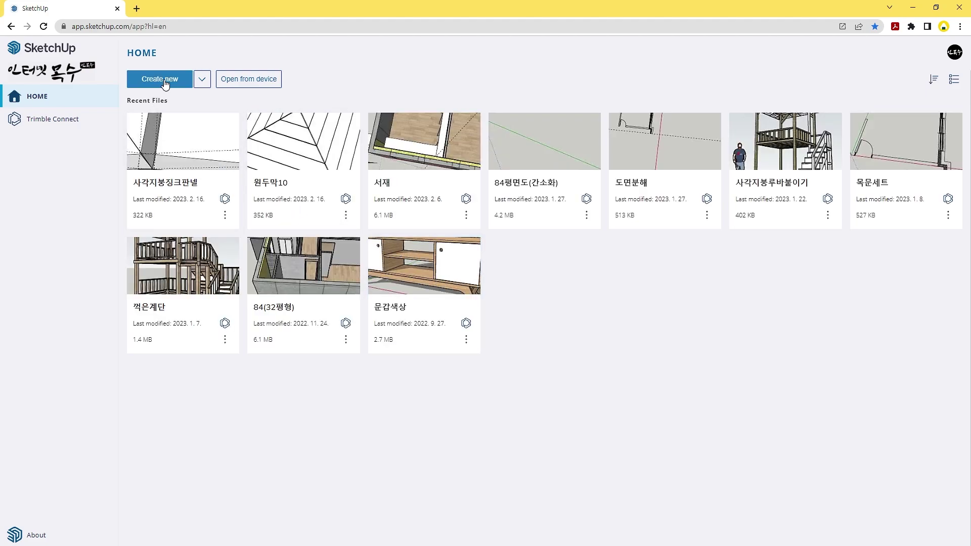
# - Create a new untitled model using the Decimal - Inches template
pyautogui.click(203, 80)
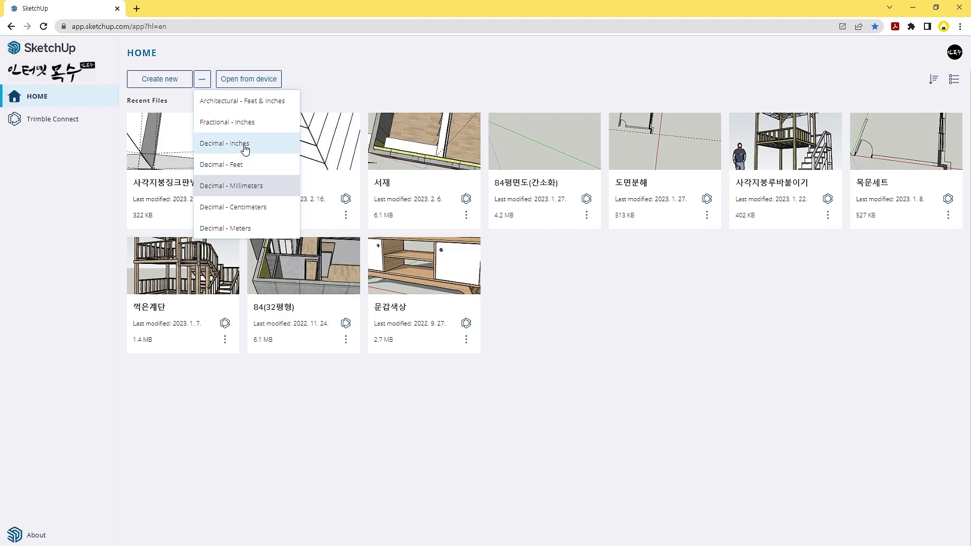
pyautogui.click(246, 146)
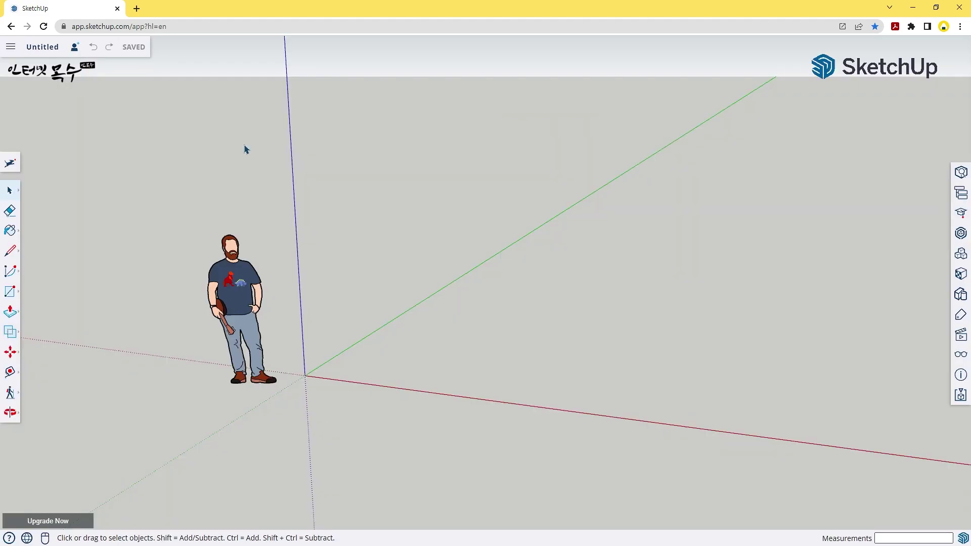
# - Draw a 106.83" by 140.98" rectangle on the ground plane starting at the origin
pyautogui.click(9, 292)
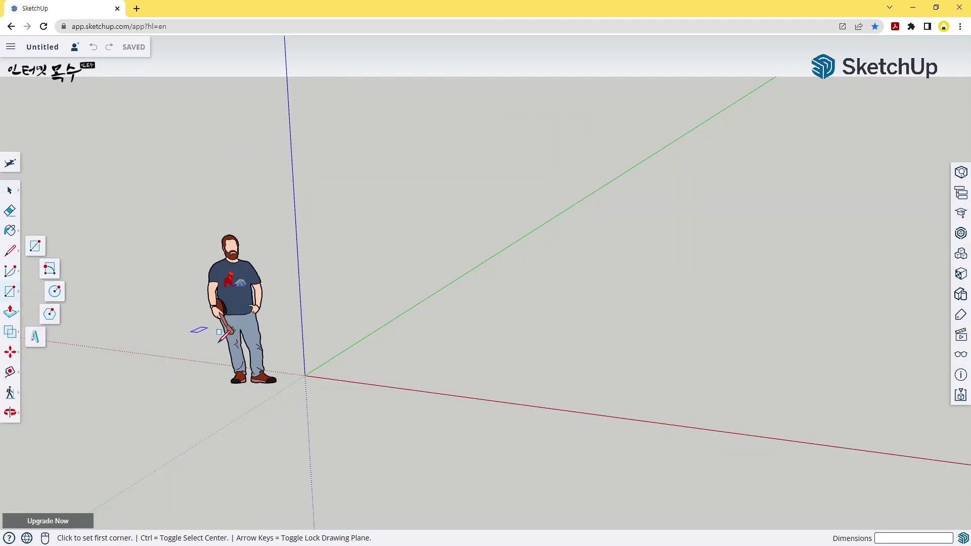
pyautogui.click(305, 375)
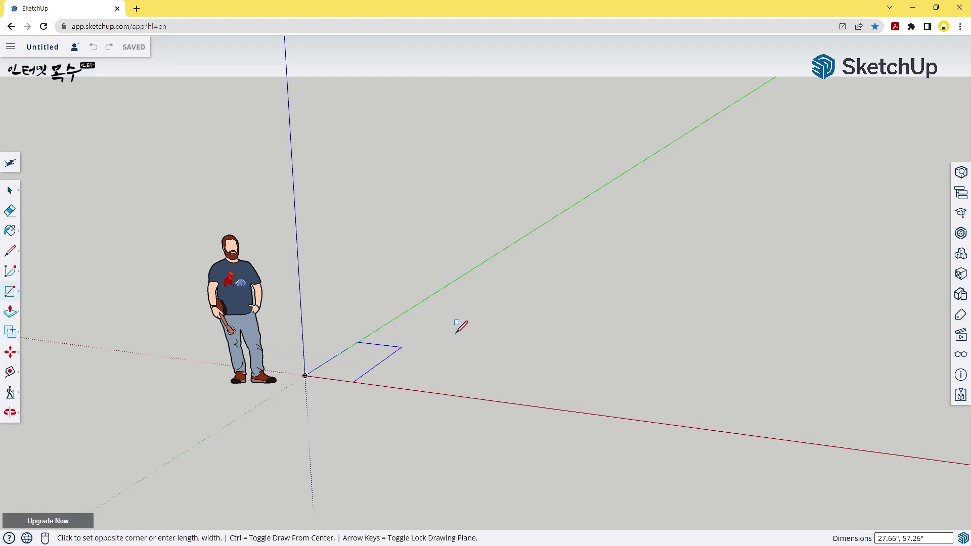
pyautogui.click(573, 319)
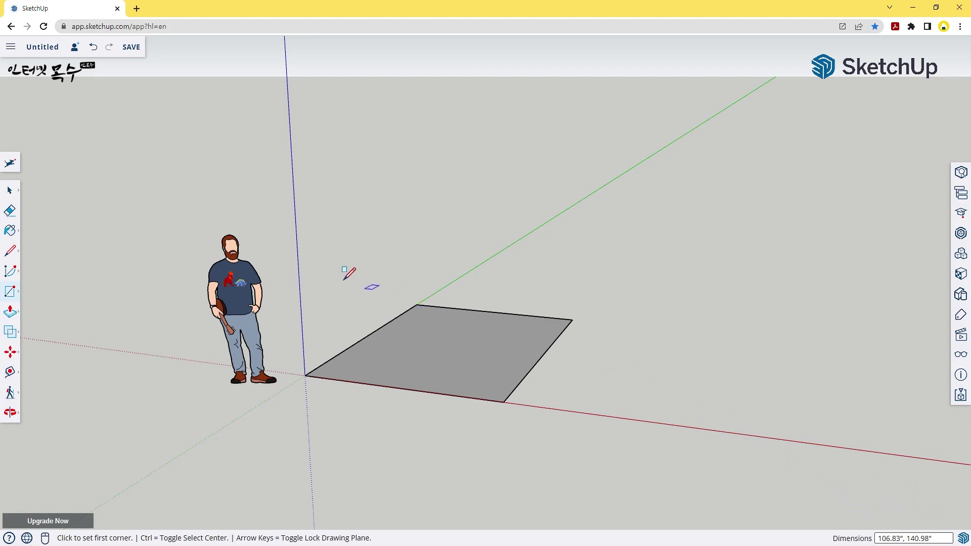
# - Close the inch model without saving and create a new Decimal - Millimeters model
pyautogui.click(11, 48)
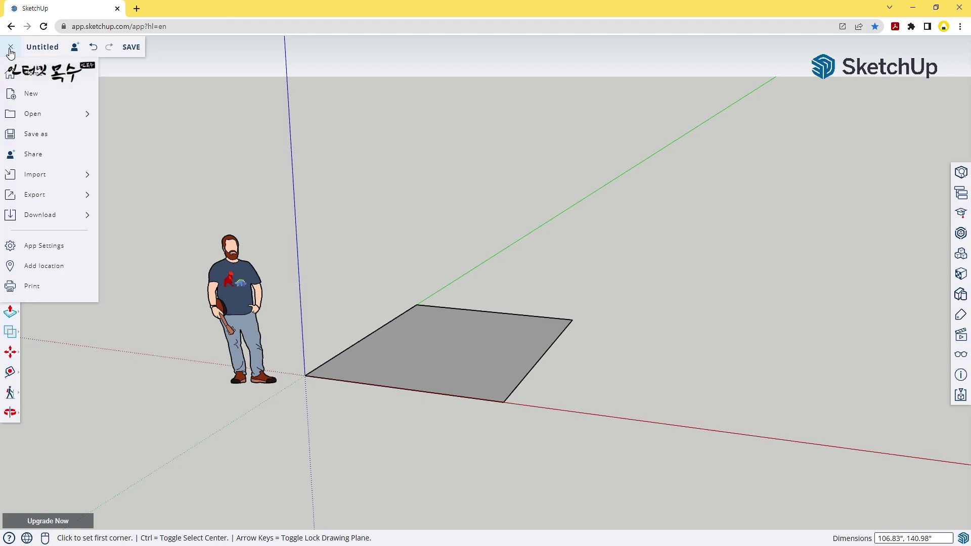
pyautogui.click(45, 76)
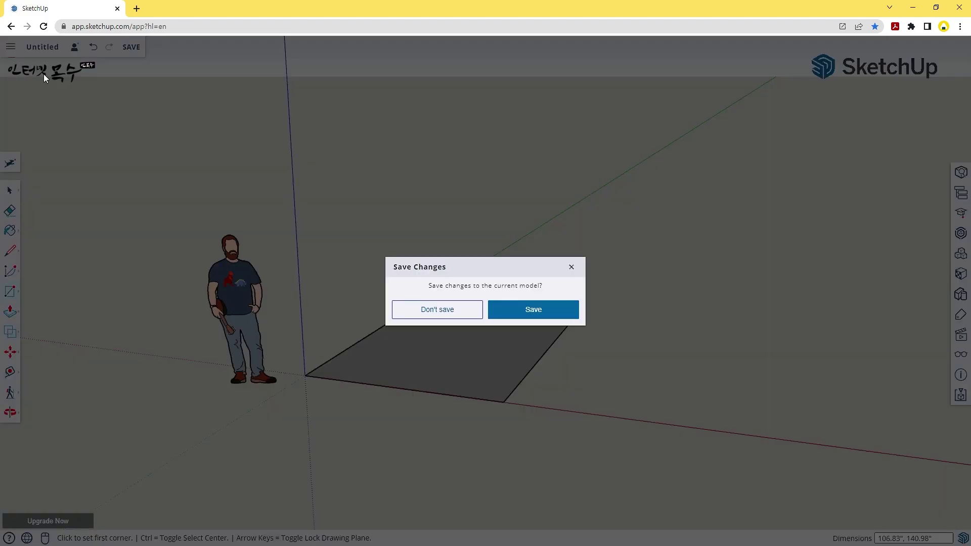
pyautogui.click(431, 319)
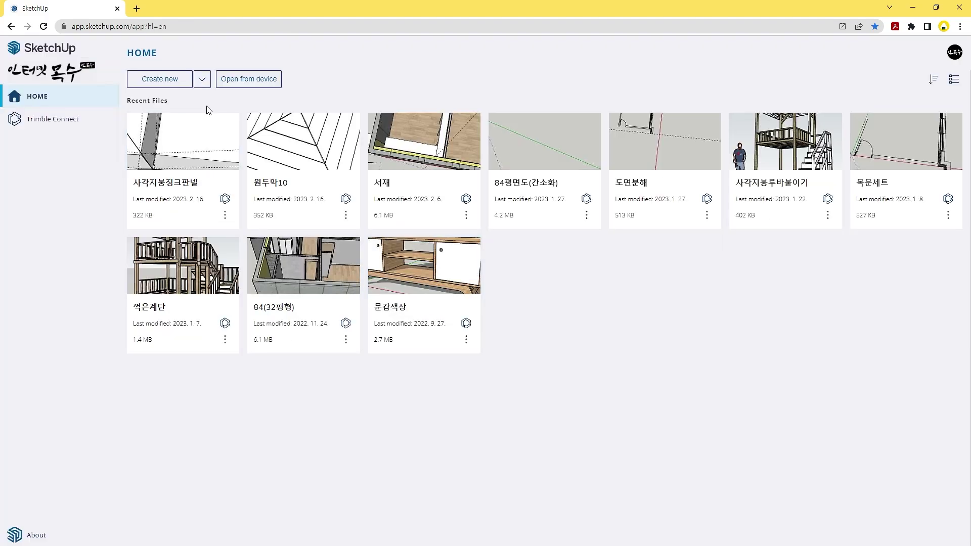
pyautogui.click(202, 81)
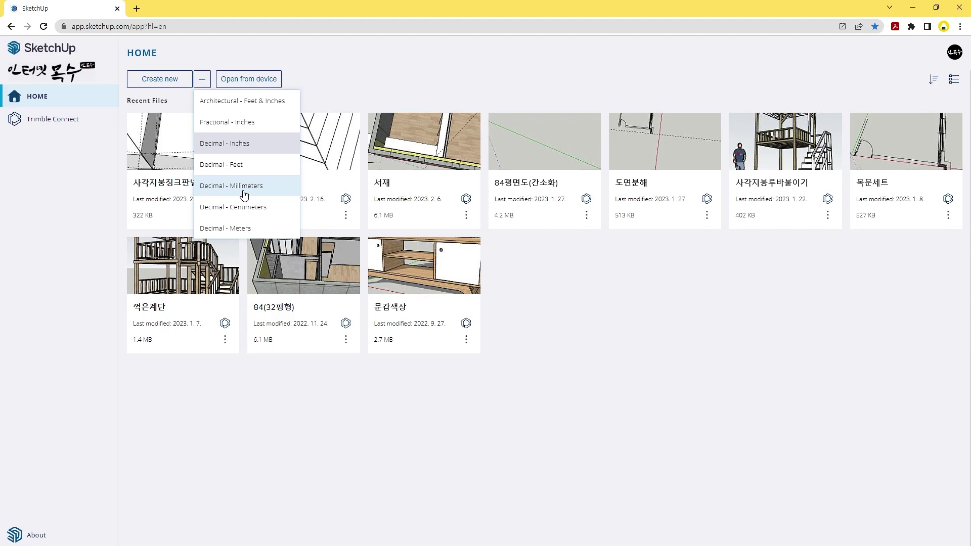
pyautogui.click(245, 195)
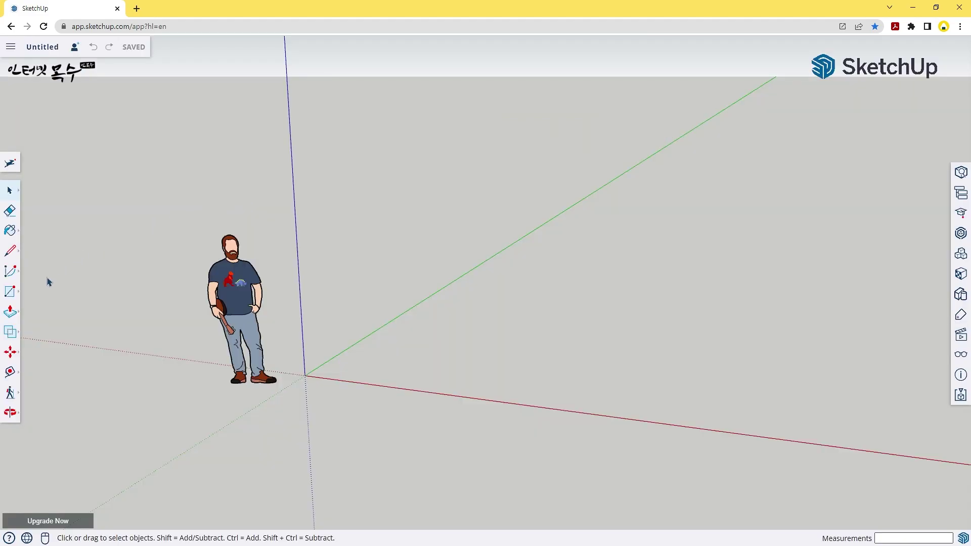
# - Draw a 3284 mm by 4425 mm rectangle from the origin, then return to the Select tool
pyautogui.click(10, 292)
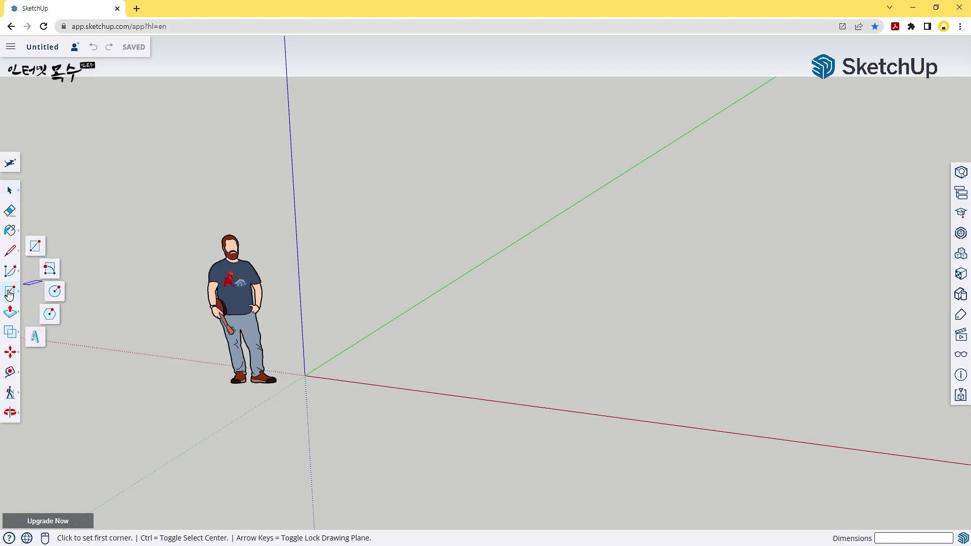
pyautogui.click(305, 376)
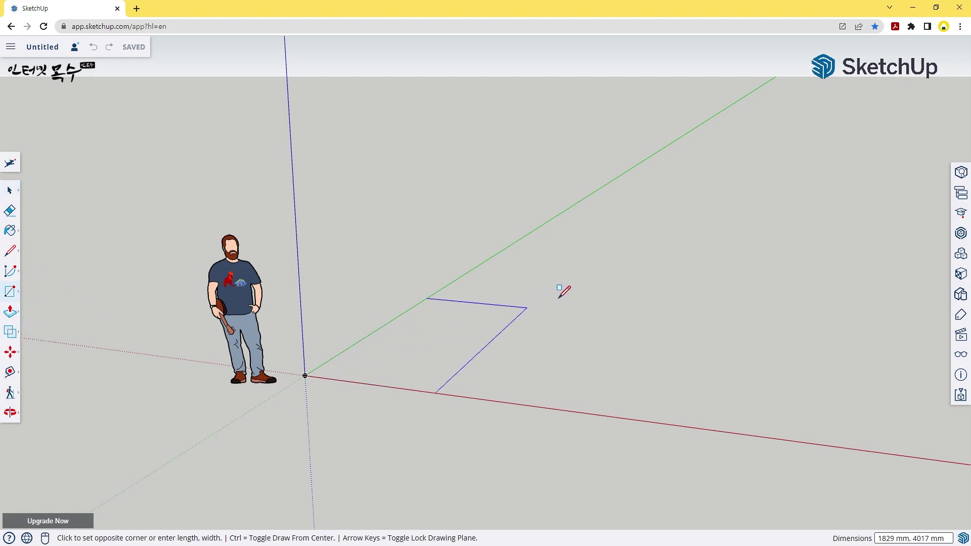
pyautogui.click(618, 308)
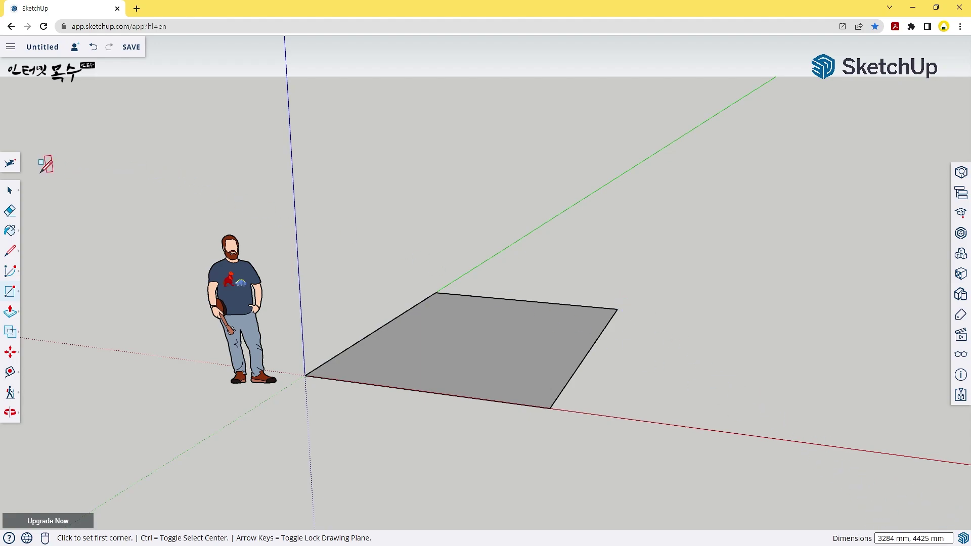
pyautogui.click(10, 195)
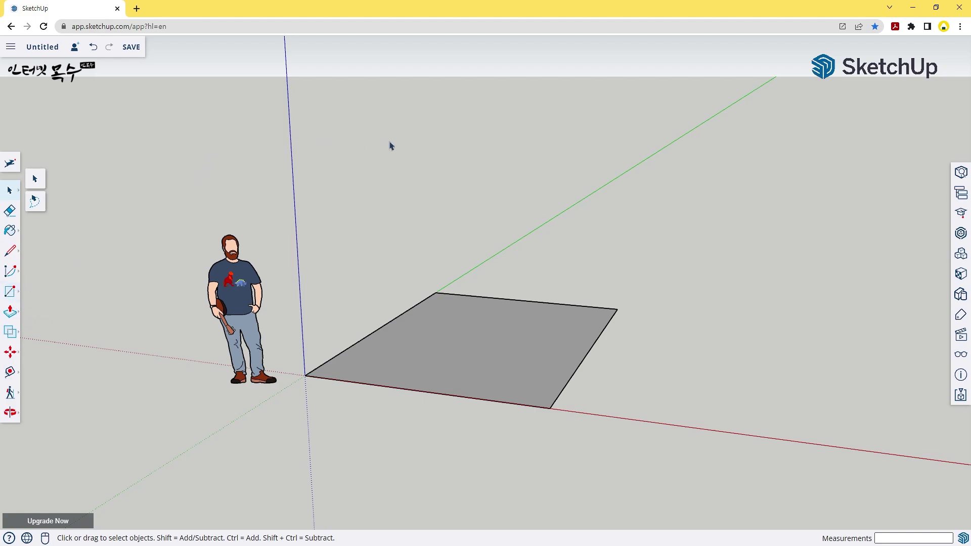
# - Change the interface language to Korean (한국어) and confirm the app reload
pyautogui.rightClick(372, 139)
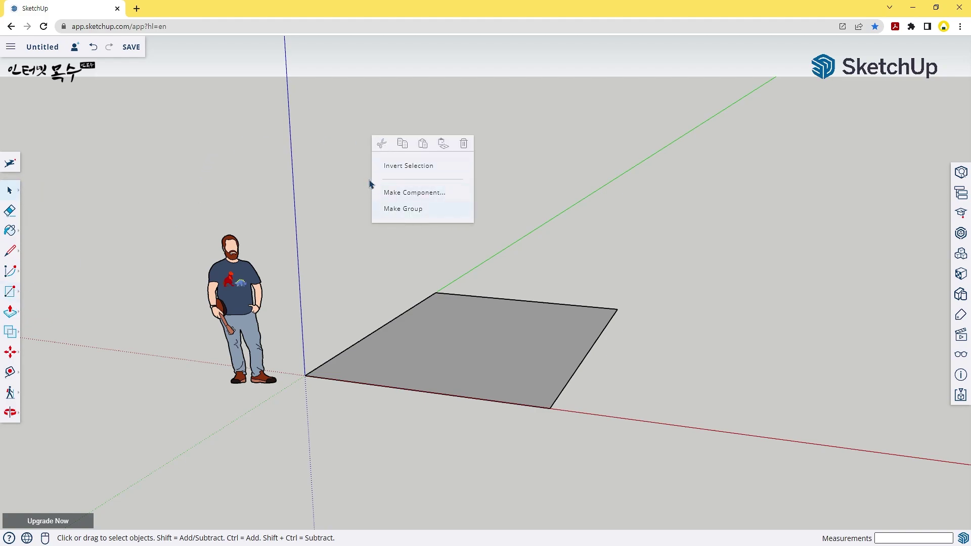
pyautogui.click(325, 166)
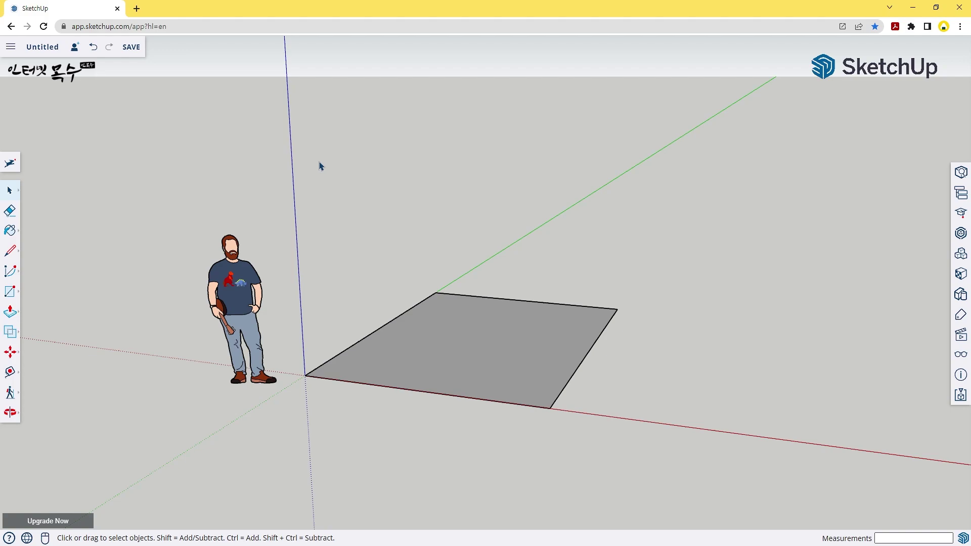
pyautogui.click(27, 540)
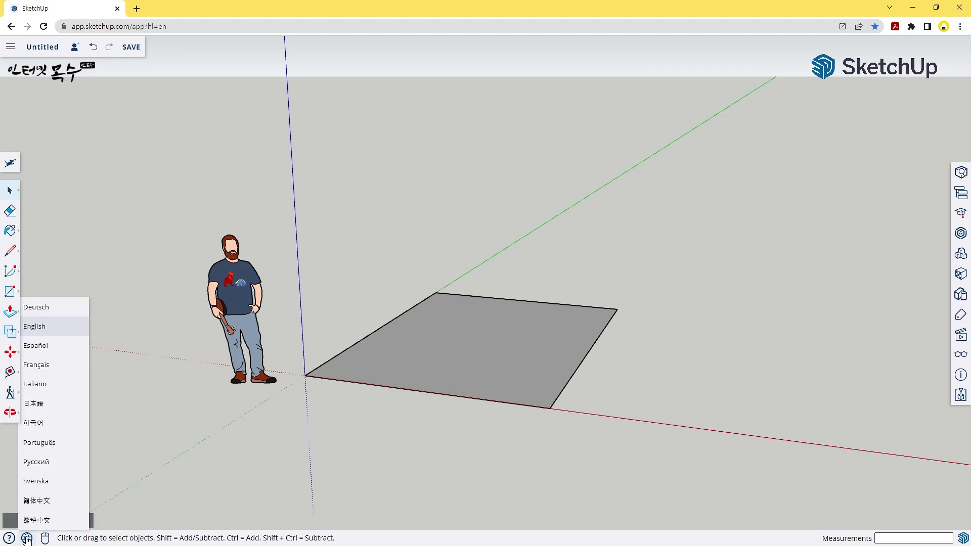
pyautogui.click(33, 423)
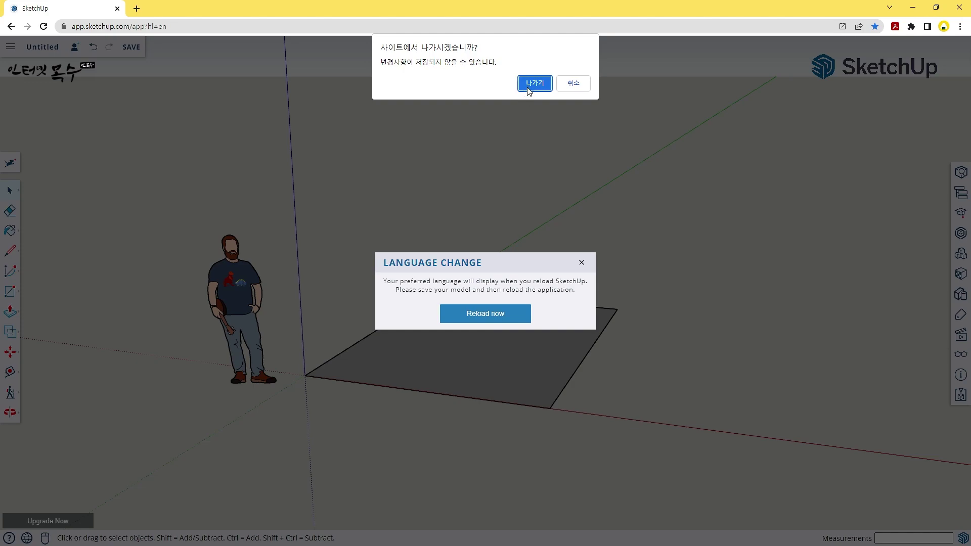
pyautogui.click(532, 83)
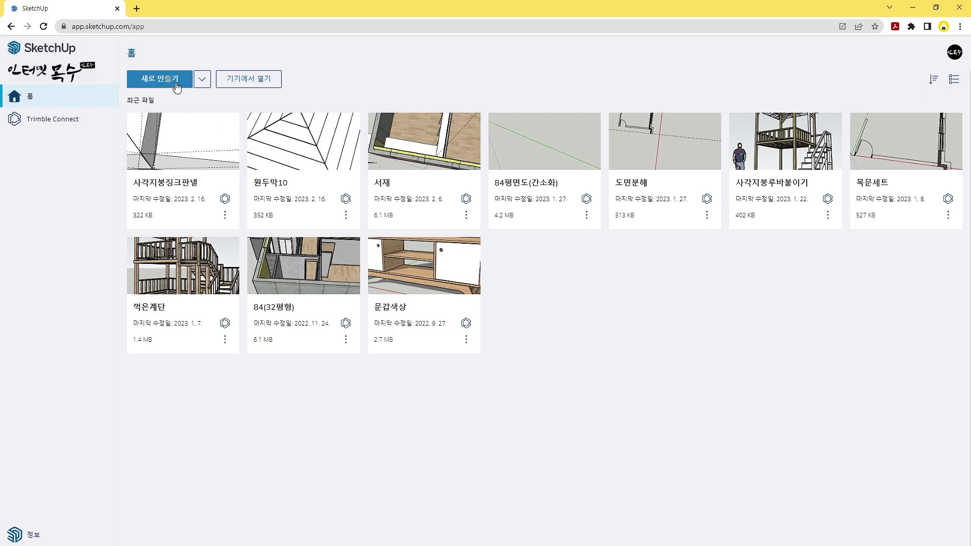
# - Start a new model with 새로 만들기, check the canvas menu, and show the language list
pyautogui.click(177, 85)
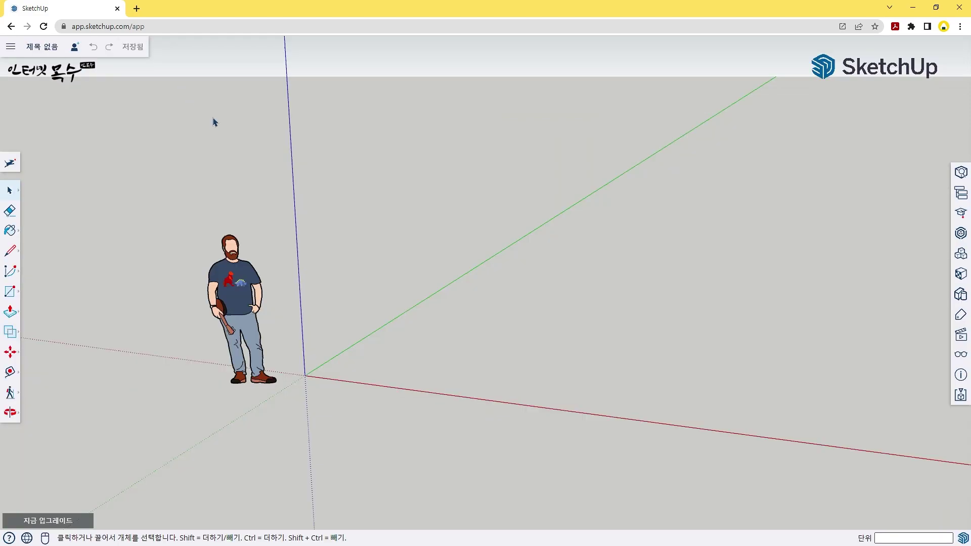
pyautogui.rightClick(343, 152)
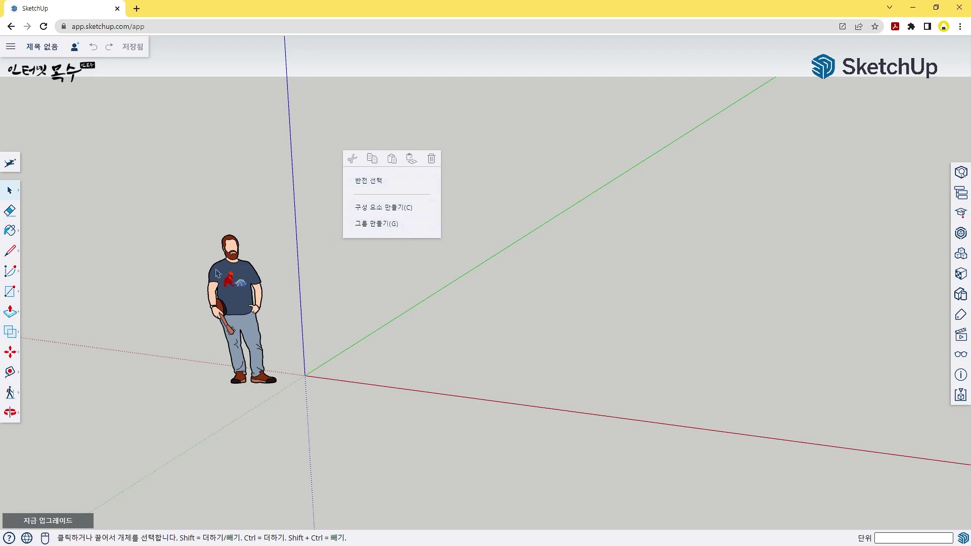
pyautogui.click(312, 266)
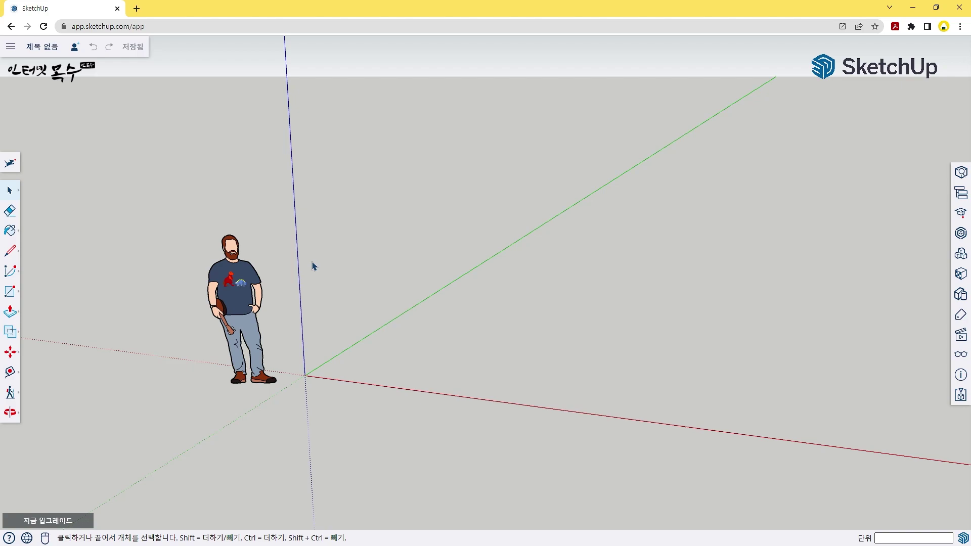
pyautogui.click(27, 538)
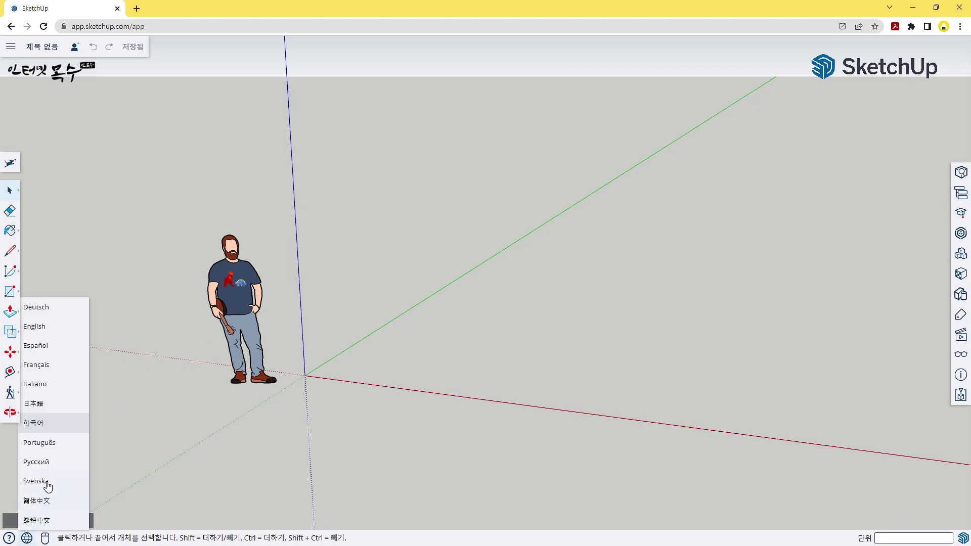
# - Pick English as the interface language and reload with 지금 다시 로드
pyautogui.click(50, 327)
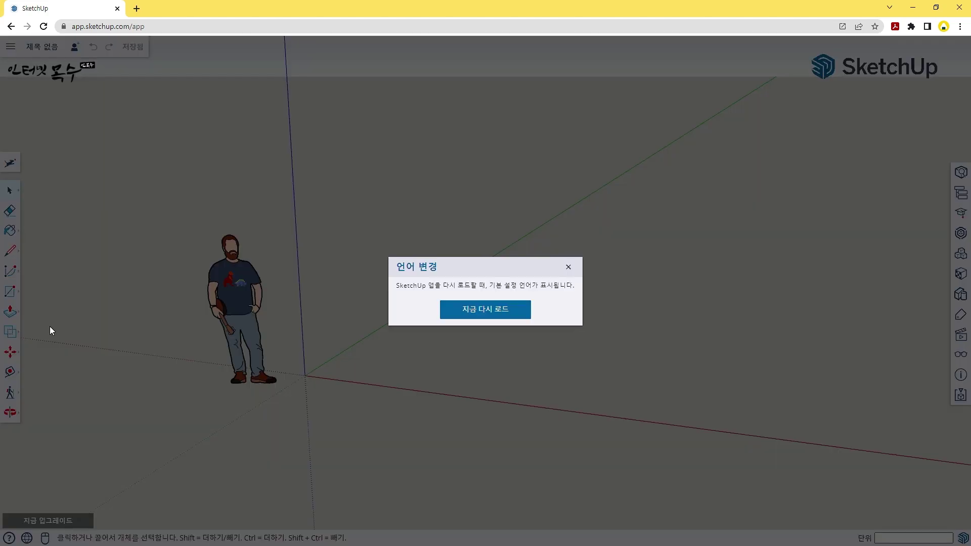
pyautogui.click(483, 313)
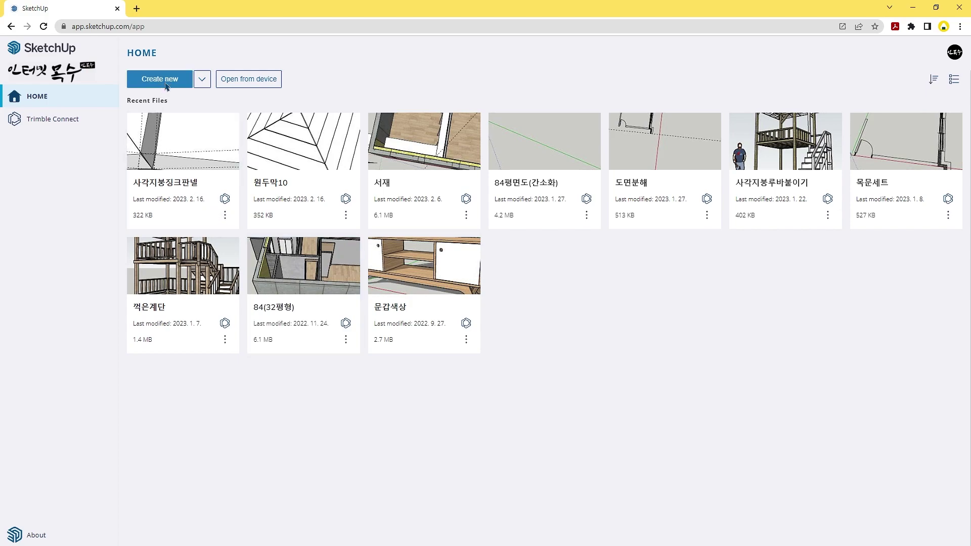
# - Create a new model from Home and confirm the canvas context menu shows English
pyautogui.click(166, 86)
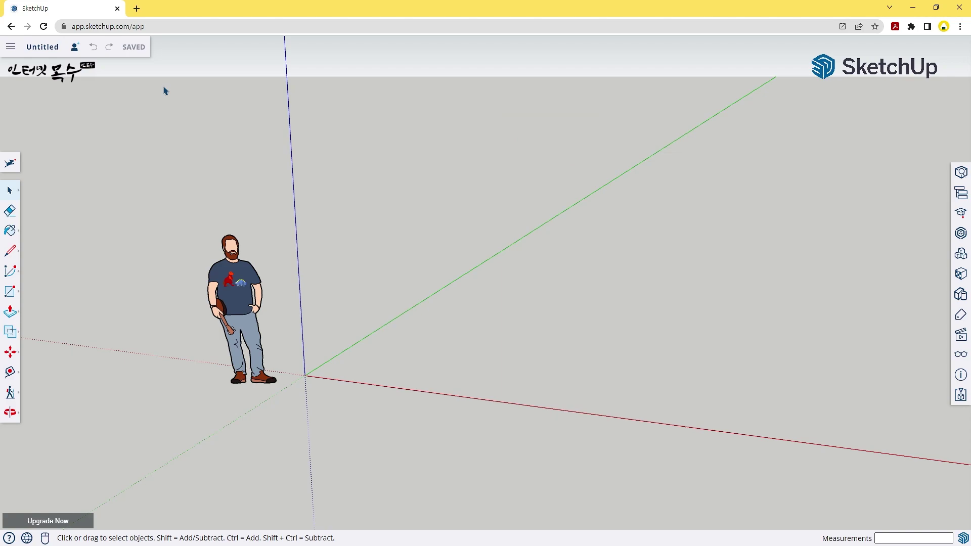
pyautogui.rightClick(409, 187)
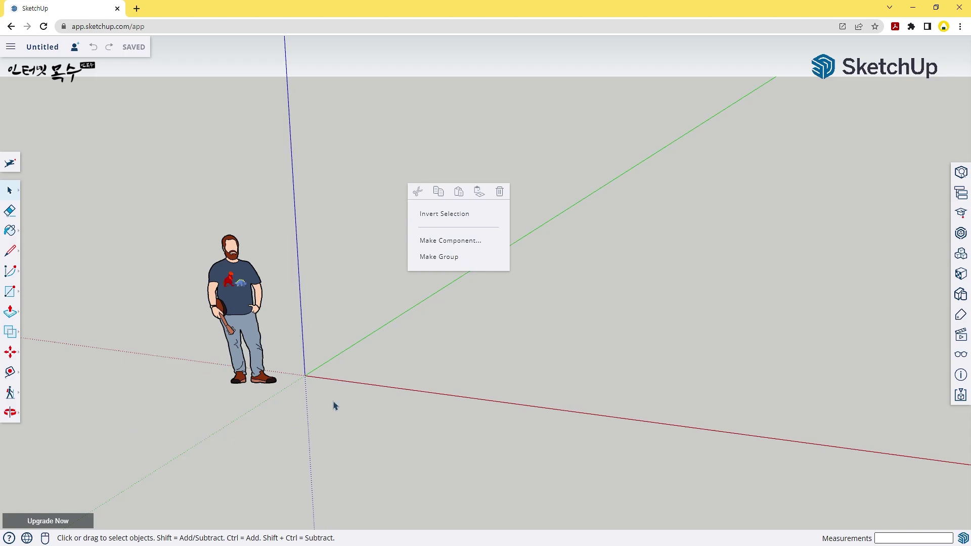
pyautogui.click(352, 310)
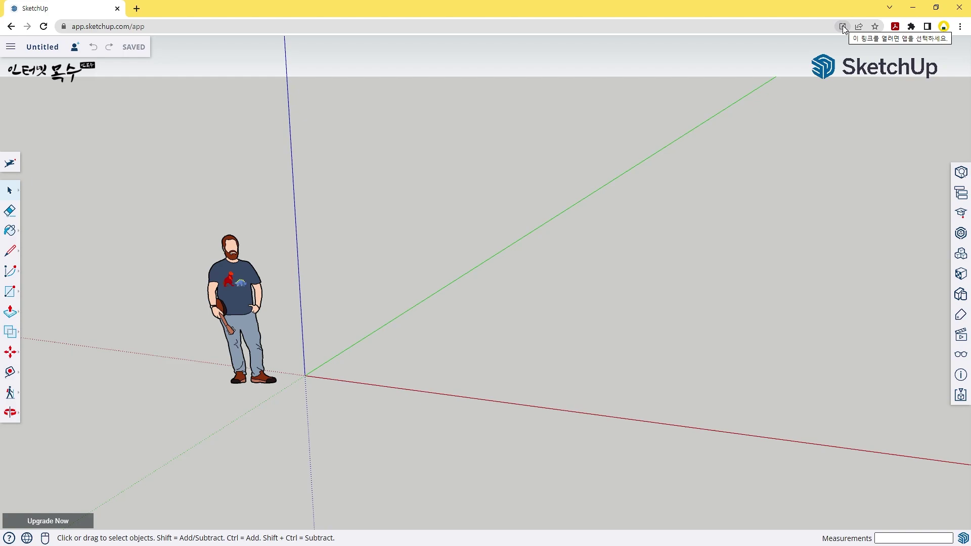
# - Move the untitled model from the Chrome tab into the installed SketchUp for Web app window, restored down
pyautogui.click(843, 27)
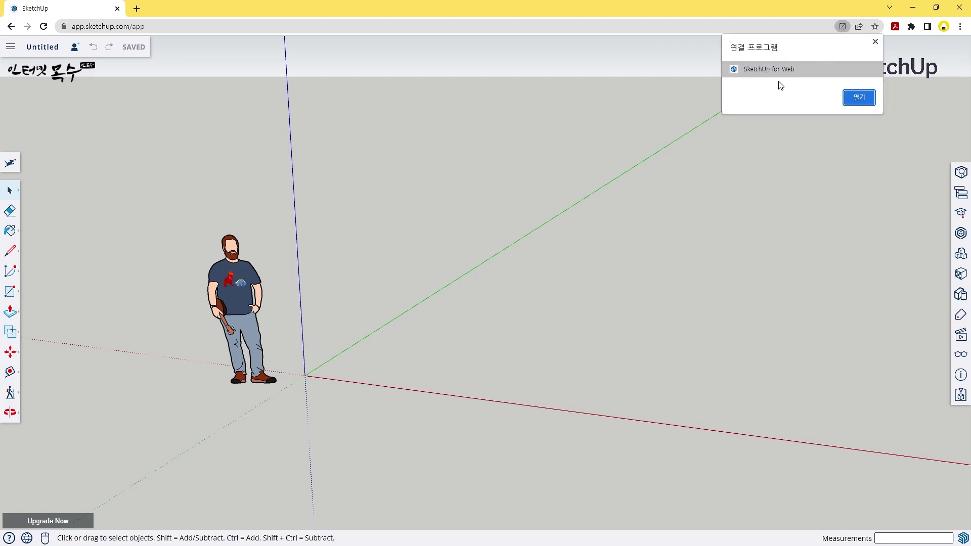
pyautogui.click(860, 98)
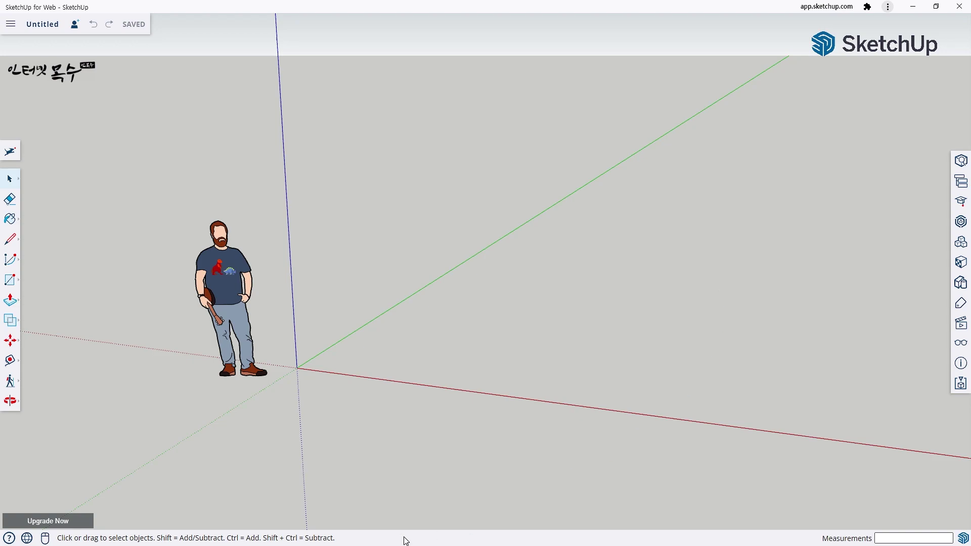
pyautogui.doubleClick(438, 7)
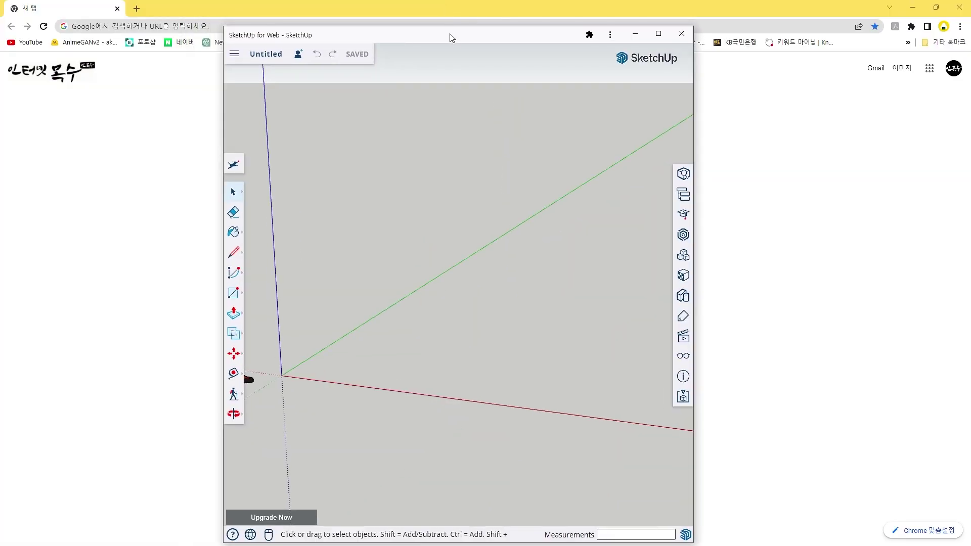
# - Minimise Chrome, then move the SketchUp app window top-left and widen it over the desktop
pyautogui.click(911, 14)
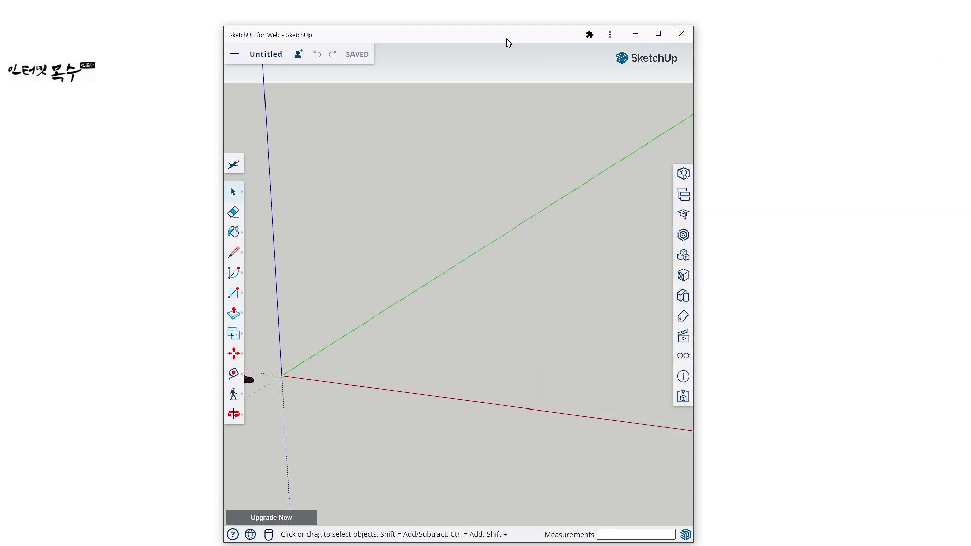
pyautogui.moveTo(506, 39); pyautogui.dragTo(335, 23)
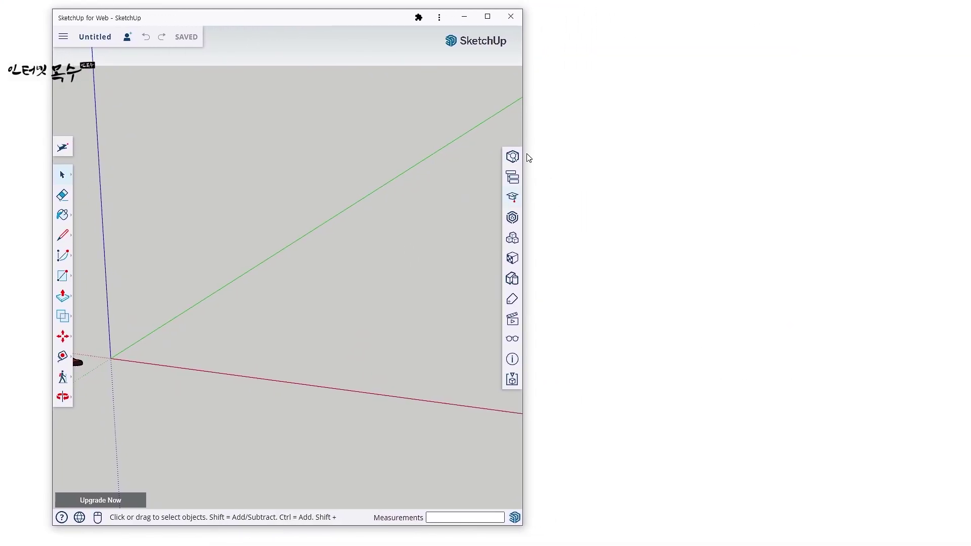
pyautogui.moveTo(524, 118); pyautogui.dragTo(916, 164)
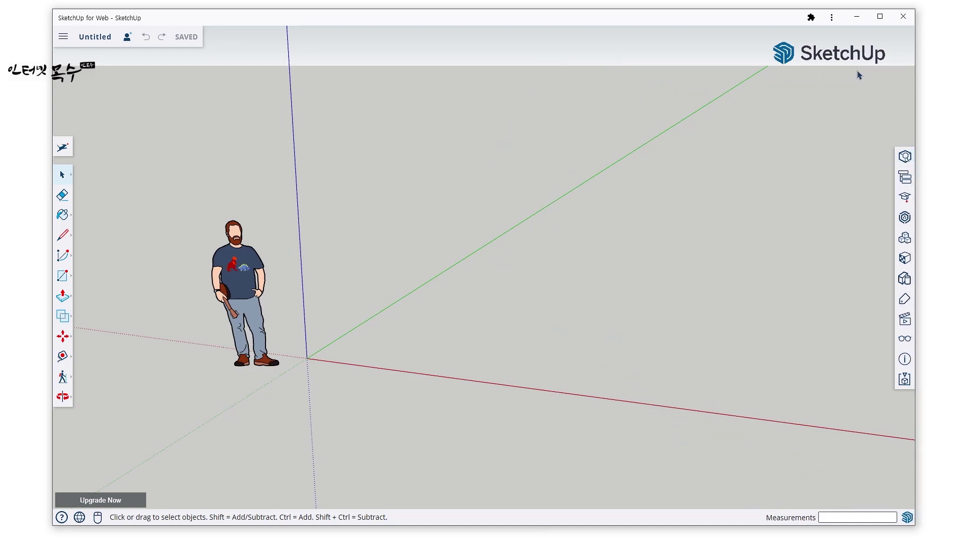
pyautogui.click(831, 19)
pyautogui.click(64, 40)
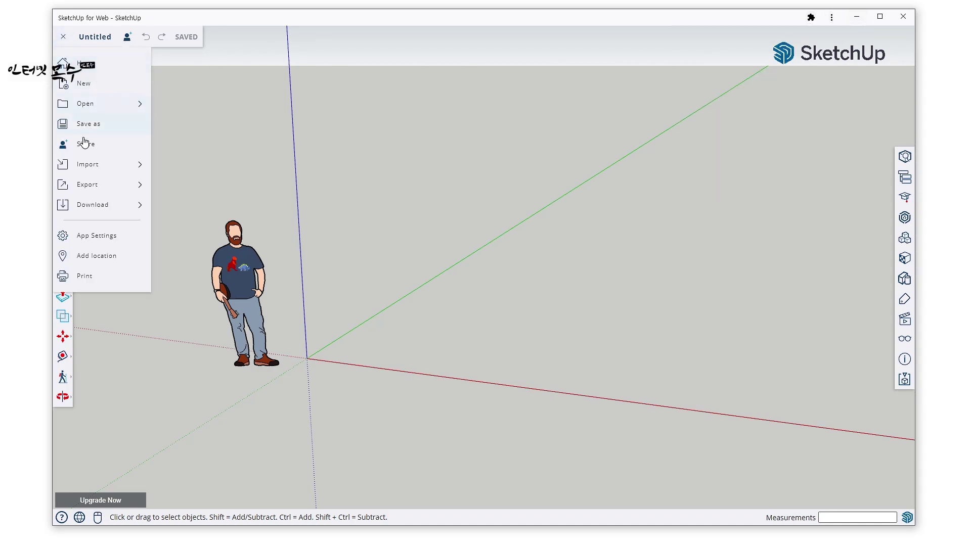
pyautogui.click(228, 79)
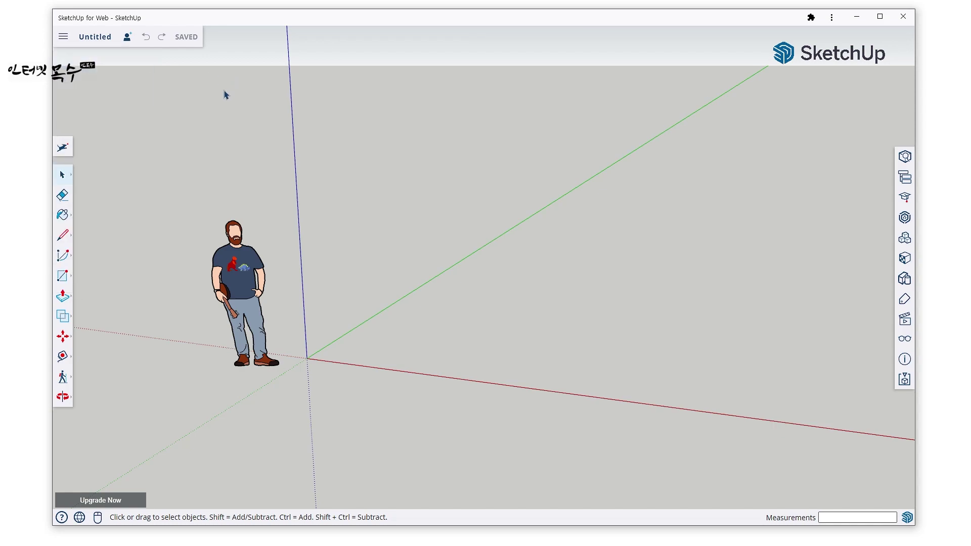
pyautogui.click(62, 148)
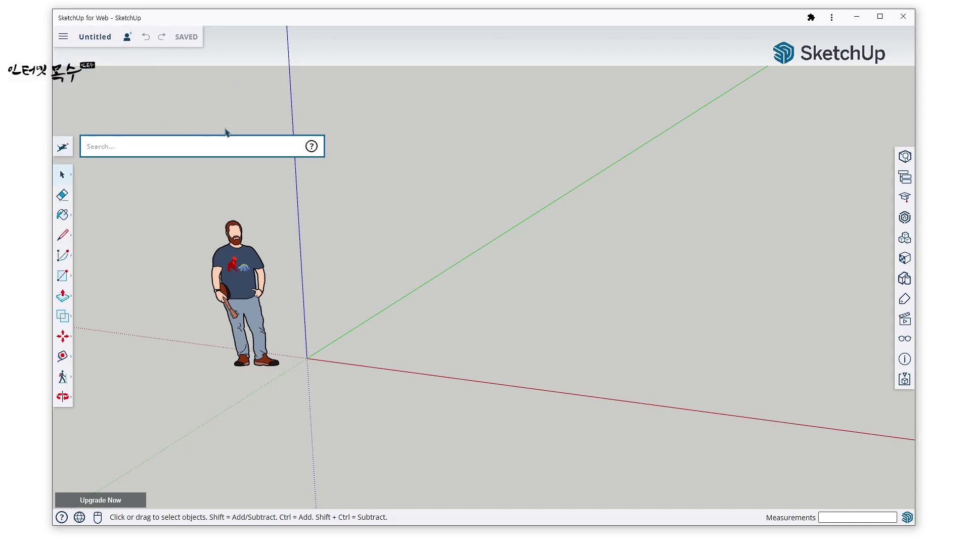
pyautogui.click(384, 243)
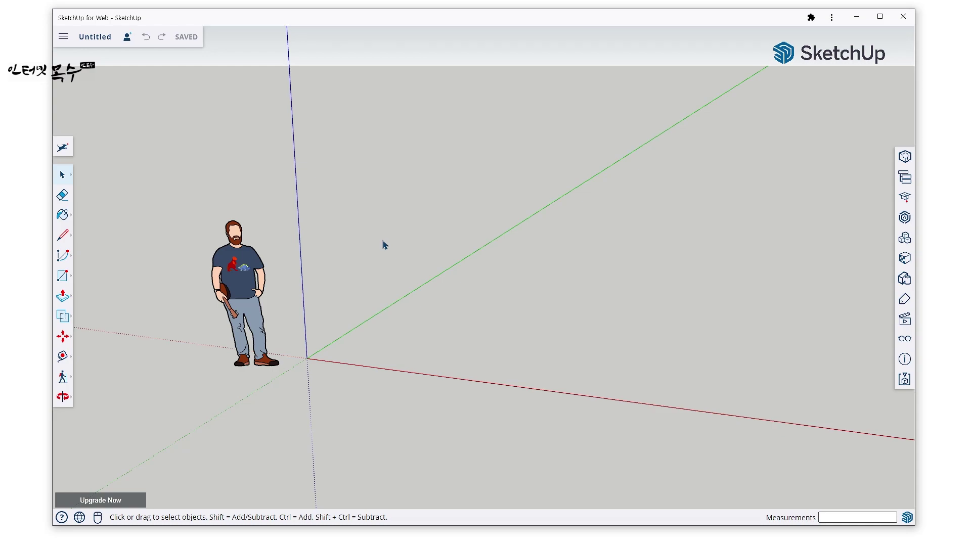